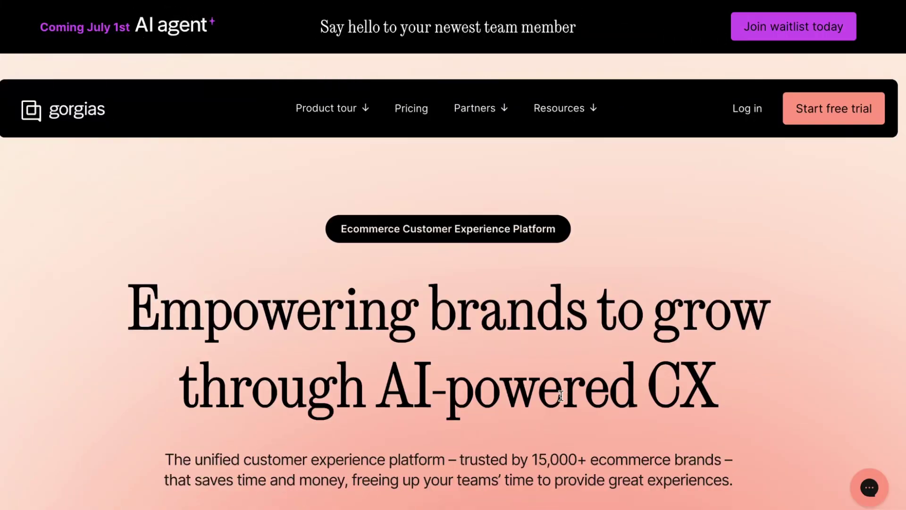
- Scroll through the Gorgias helpdesk Home page to review its three-step setup guide
{"action": "scroll", "coordinate": [561, 396], "scroll_direction": "down", "scroll_amount": 2}
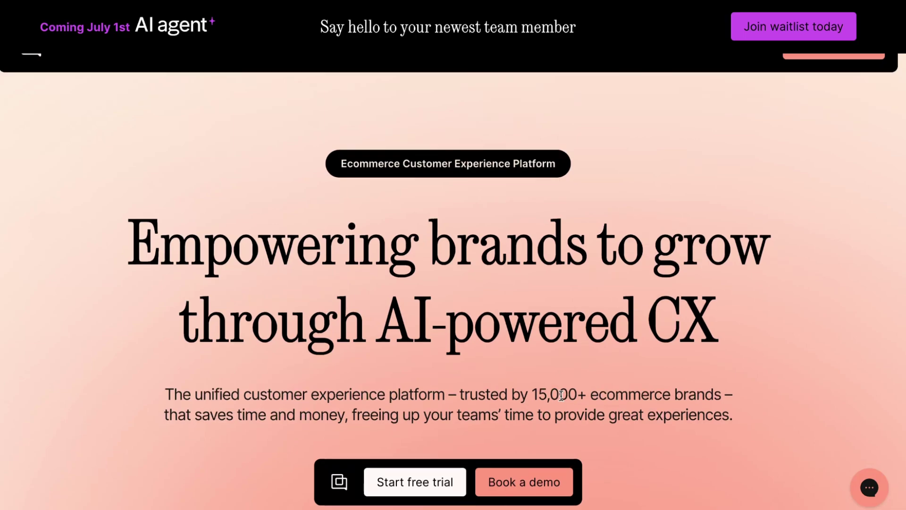
{"action": "scroll", "coordinate": [561, 395], "scroll_direction": "up", "scroll_amount": 1}
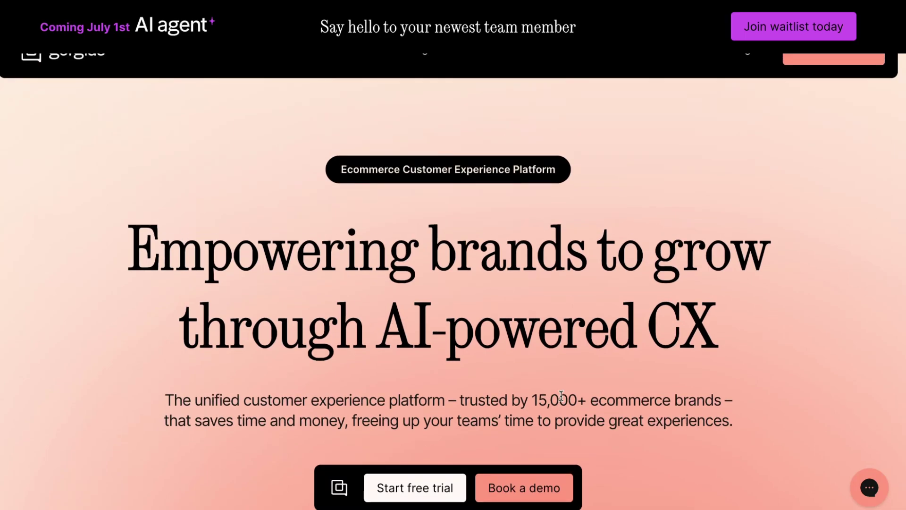
{"action": "scroll", "coordinate": [561, 395], "scroll_direction": "up", "scroll_amount": 1}
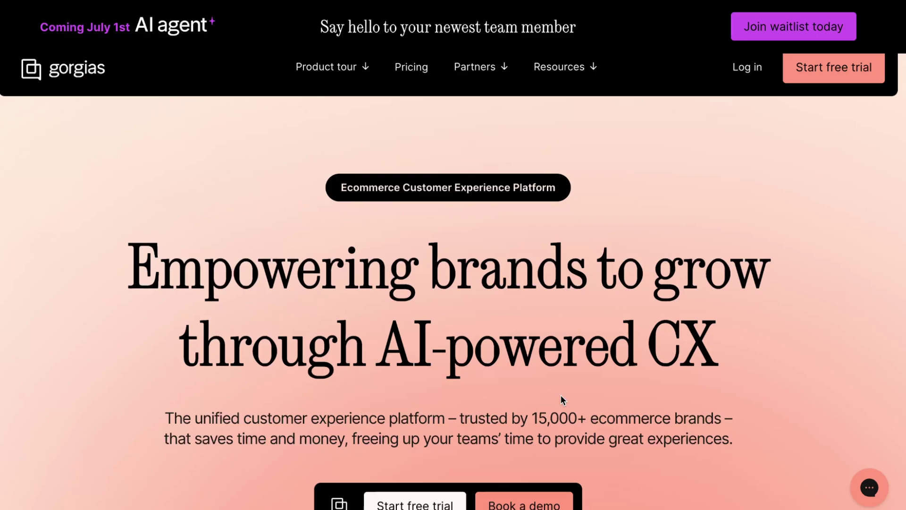
{"action": "scroll", "coordinate": [560, 396], "scroll_direction": "down", "scroll_amount": 1}
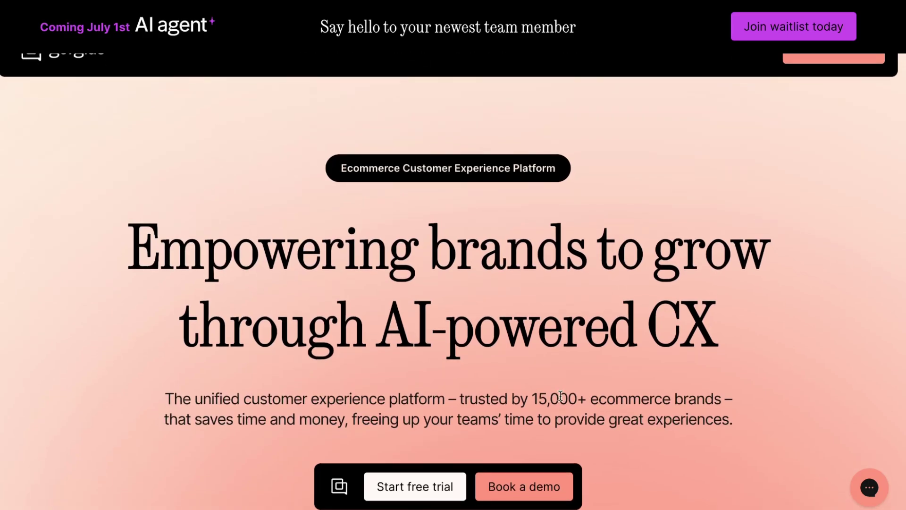
{"action": "scroll", "coordinate": [561, 396], "scroll_direction": "down", "scroll_amount": 3}
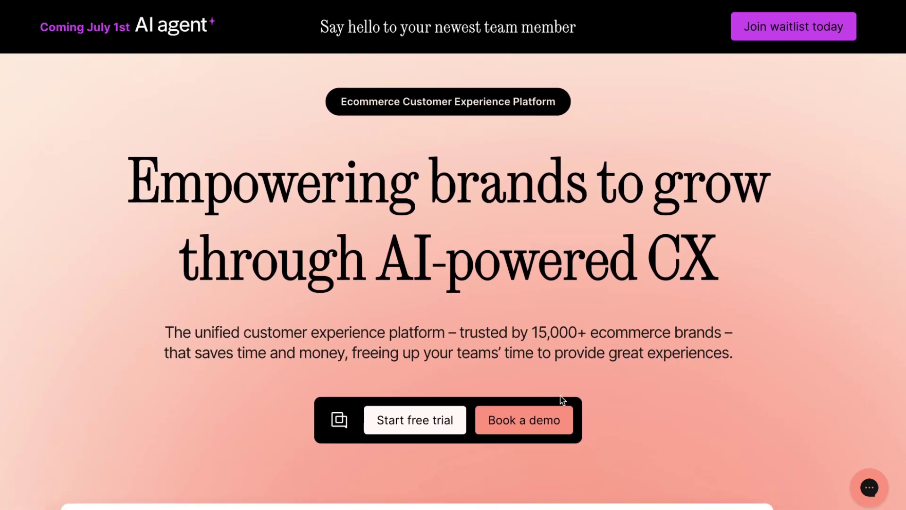
{"action": "scroll", "coordinate": [561, 400], "scroll_direction": "down", "scroll_amount": 1}
{"action": "scroll", "coordinate": [560, 399], "scroll_direction": "down", "scroll_amount": 1}
{"action": "scroll", "coordinate": [559, 395], "scroll_direction": "up", "scroll_amount": 5}
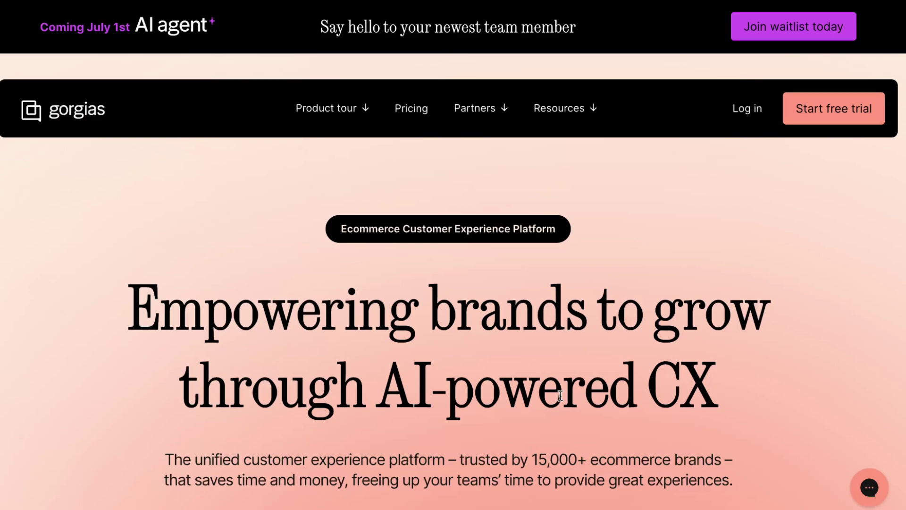
{"action": "scroll", "coordinate": [560, 395], "scroll_direction": "down", "scroll_amount": 1}
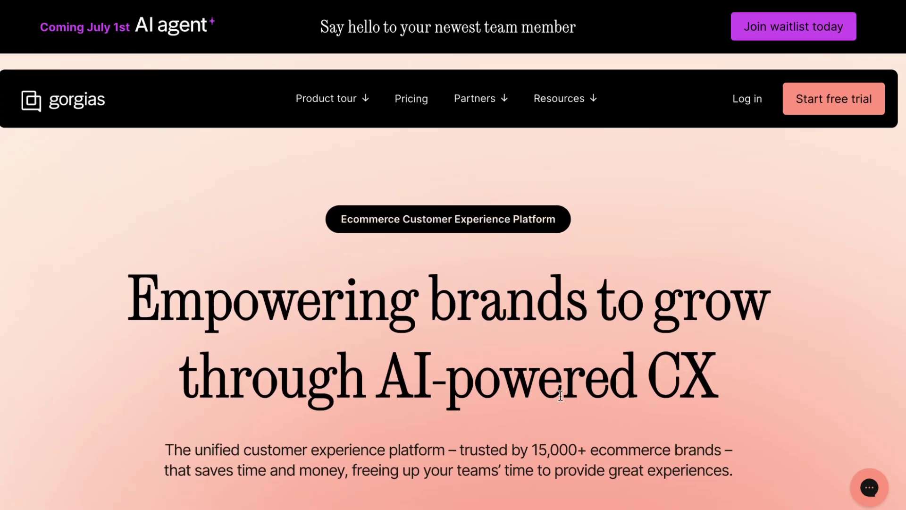
{"action": "scroll", "coordinate": [560, 395], "scroll_direction": "down", "scroll_amount": 3}
{"action": "scroll", "coordinate": [561, 400], "scroll_direction": "down", "scroll_amount": 5}
{"action": "scroll", "coordinate": [561, 400], "scroll_direction": "down", "scroll_amount": 5}
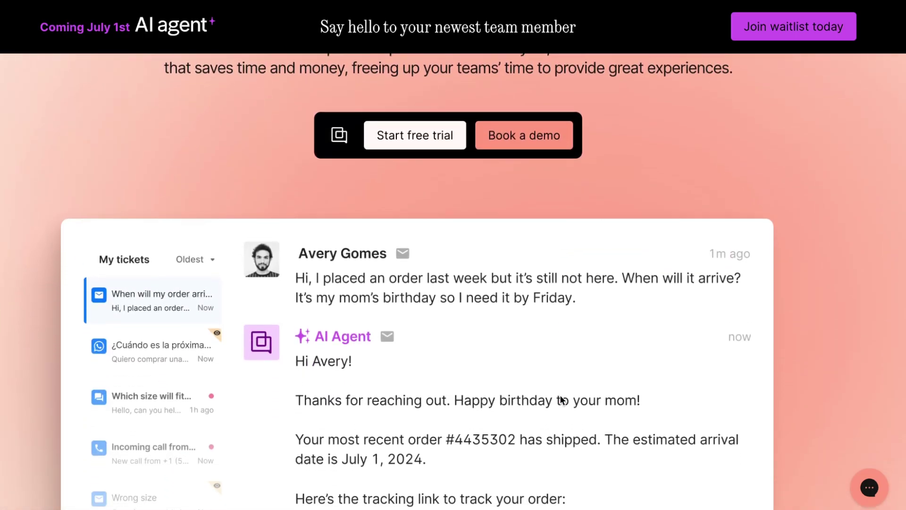
{"action": "scroll", "coordinate": [561, 399], "scroll_direction": "down", "scroll_amount": 4}
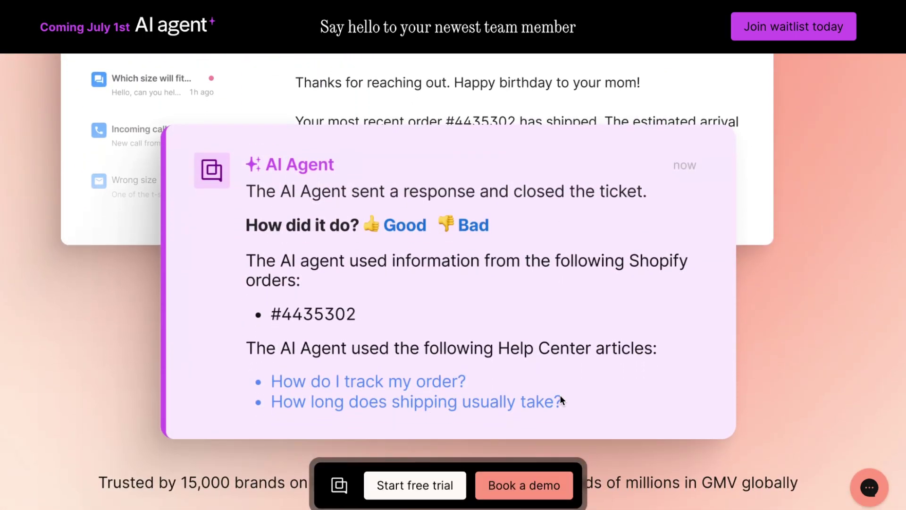
{"action": "scroll", "coordinate": [561, 399], "scroll_direction": "down", "scroll_amount": 2}
{"action": "scroll", "coordinate": [561, 398], "scroll_direction": "down", "scroll_amount": 6}
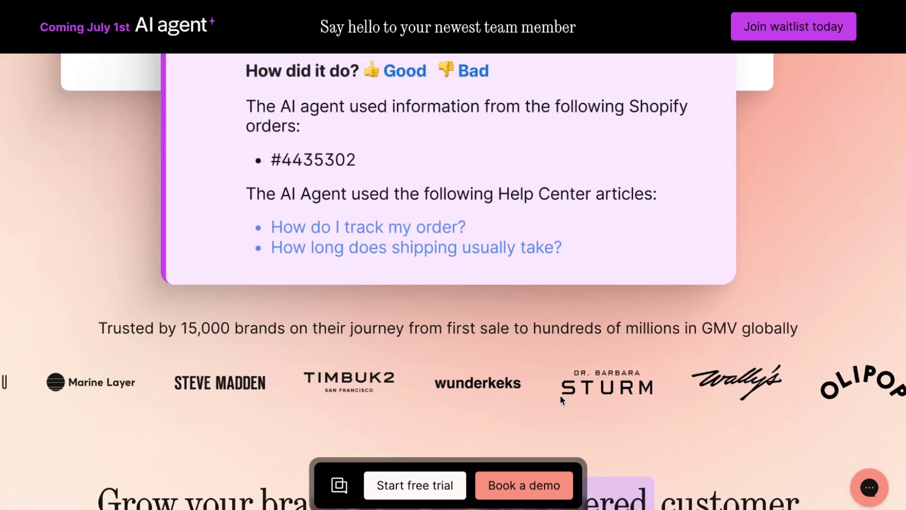
{"action": "scroll", "coordinate": [560, 400], "scroll_direction": "down", "scroll_amount": 4}
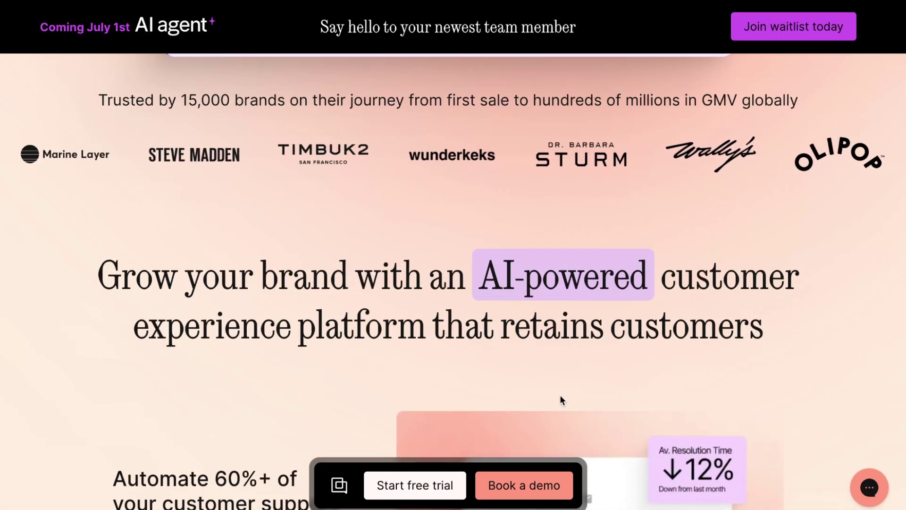
{"action": "scroll", "coordinate": [561, 399], "scroll_direction": "down", "scroll_amount": 1}
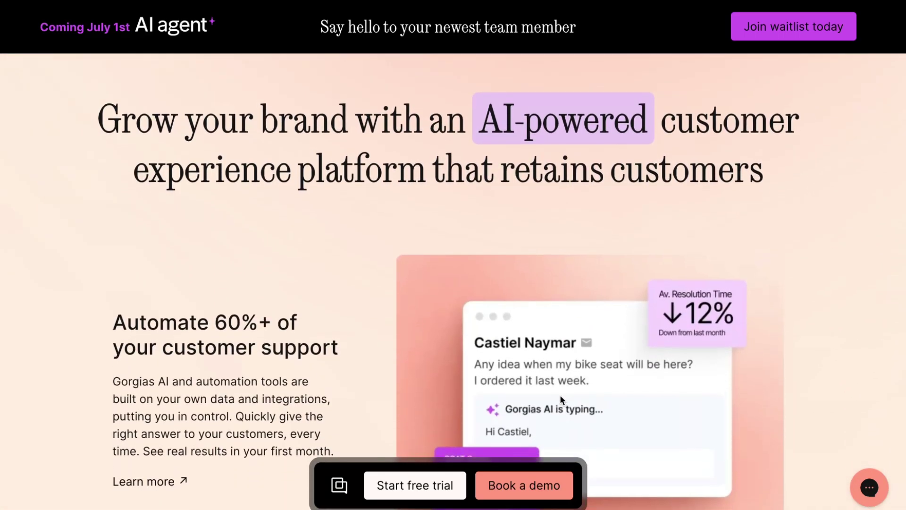
{"action": "scroll", "coordinate": [560, 399], "scroll_direction": "down", "scroll_amount": 1}
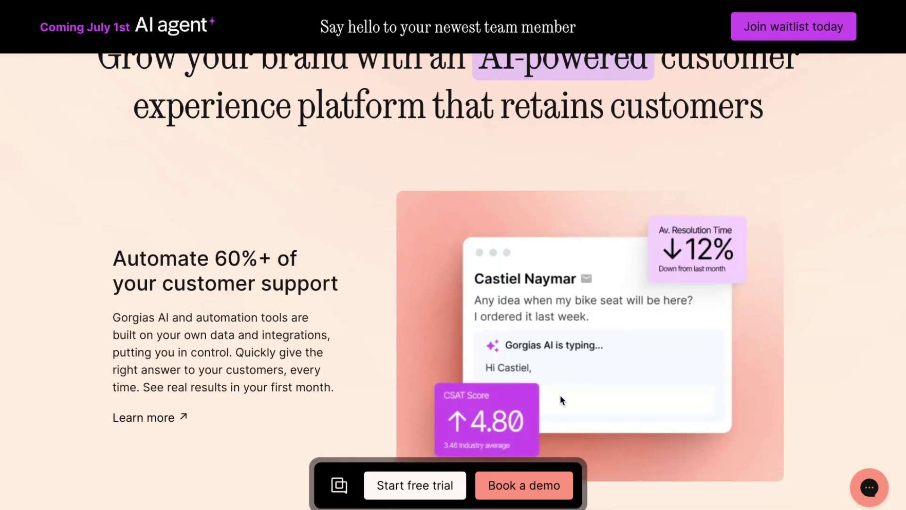
{"action": "scroll", "coordinate": [561, 399], "scroll_direction": "down", "scroll_amount": 1}
{"action": "scroll", "coordinate": [560, 399], "scroll_direction": "down", "scroll_amount": 1}
{"action": "scroll", "coordinate": [560, 400], "scroll_direction": "down", "scroll_amount": 1}
{"action": "scroll", "coordinate": [561, 400], "scroll_direction": "down", "scroll_amount": 1}
{"action": "scroll", "coordinate": [560, 399], "scroll_direction": "down", "scroll_amount": 3}
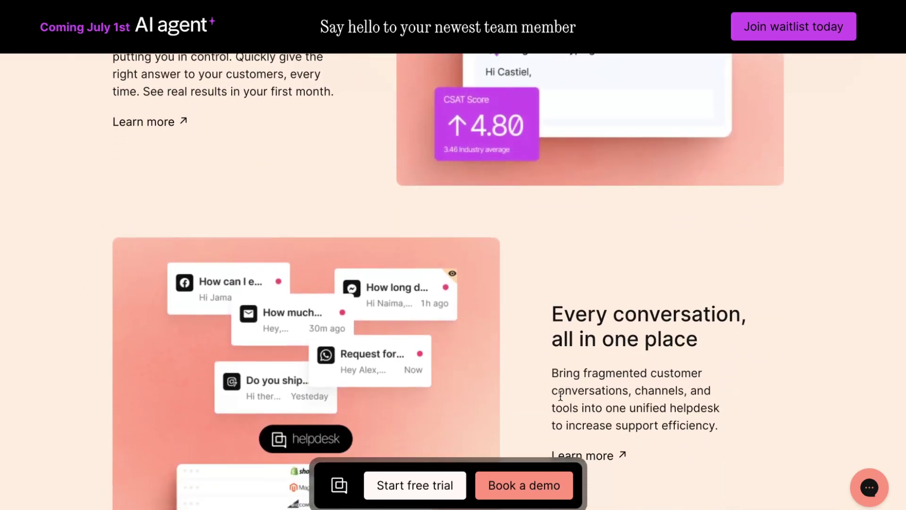
{"action": "scroll", "coordinate": [561, 400], "scroll_direction": "down", "scroll_amount": 1}
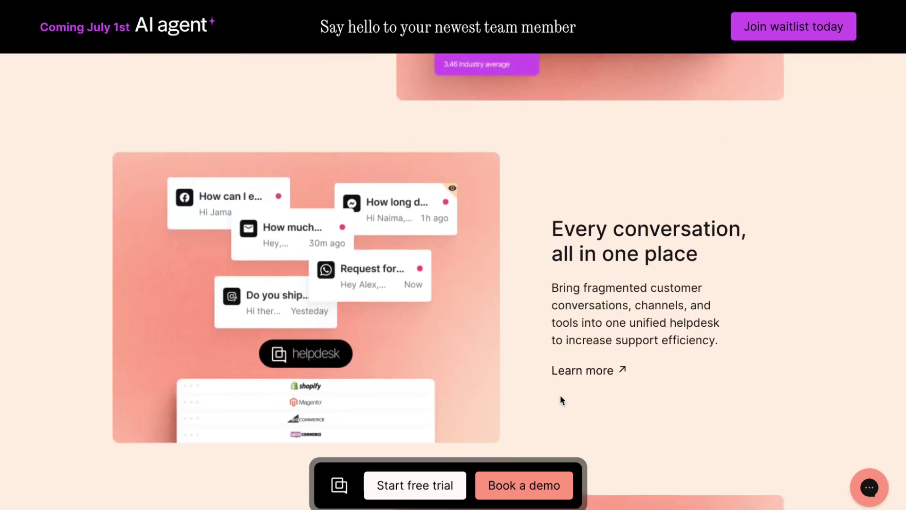
{"action": "scroll", "coordinate": [561, 400], "scroll_direction": "down", "scroll_amount": 5}
{"action": "scroll", "coordinate": [560, 399], "scroll_direction": "down", "scroll_amount": 8}
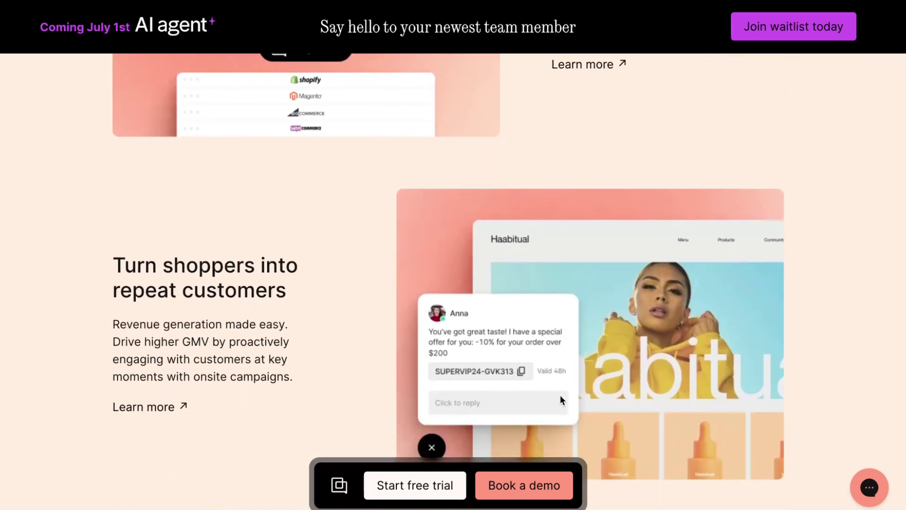
{"action": "scroll", "coordinate": [560, 399], "scroll_direction": "down", "scroll_amount": 2}
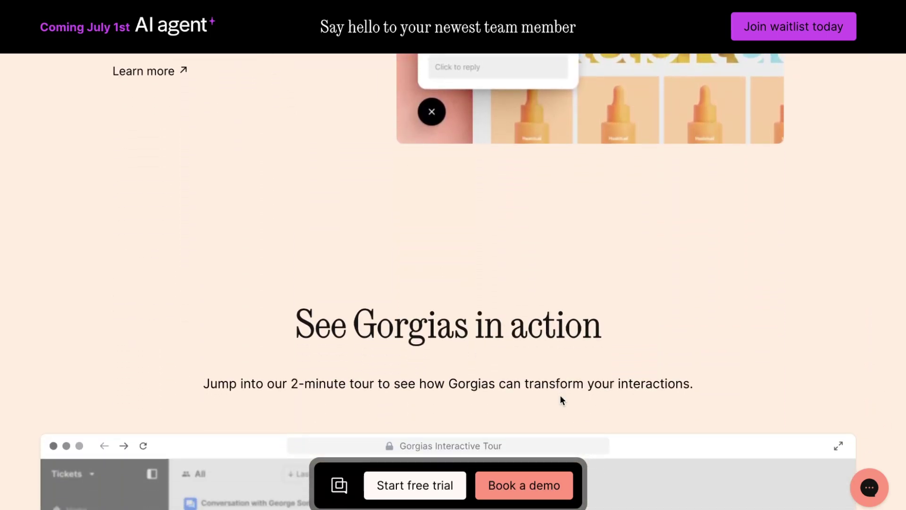
{"action": "scroll", "coordinate": [560, 399], "scroll_direction": "down", "scroll_amount": 3}
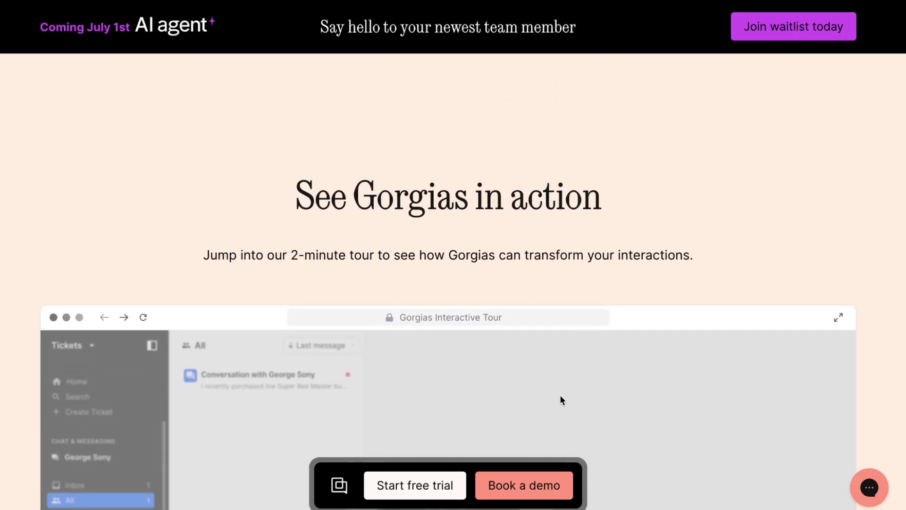
{"action": "scroll", "coordinate": [560, 399], "scroll_direction": "down", "scroll_amount": 6}
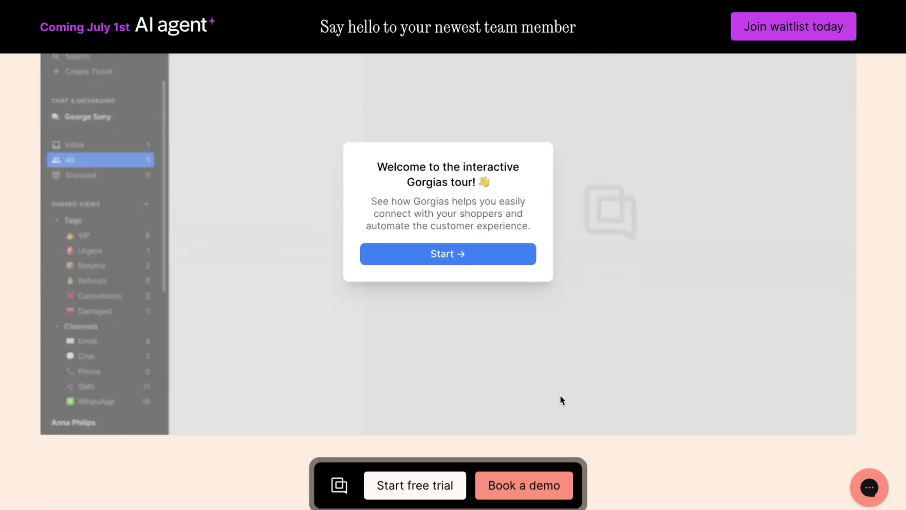
{"action": "scroll", "coordinate": [560, 396], "scroll_direction": "up", "scroll_amount": 20}
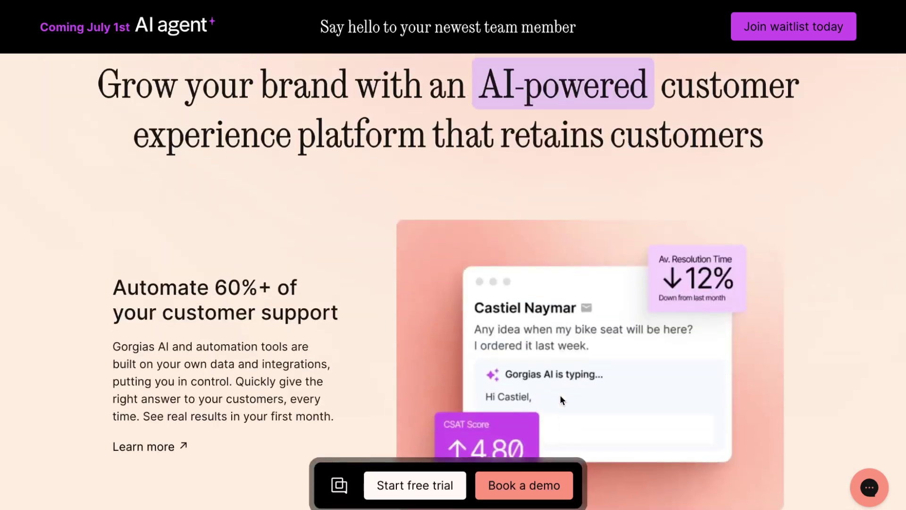
{"action": "scroll", "coordinate": [559, 399], "scroll_direction": "up", "scroll_amount": 20}
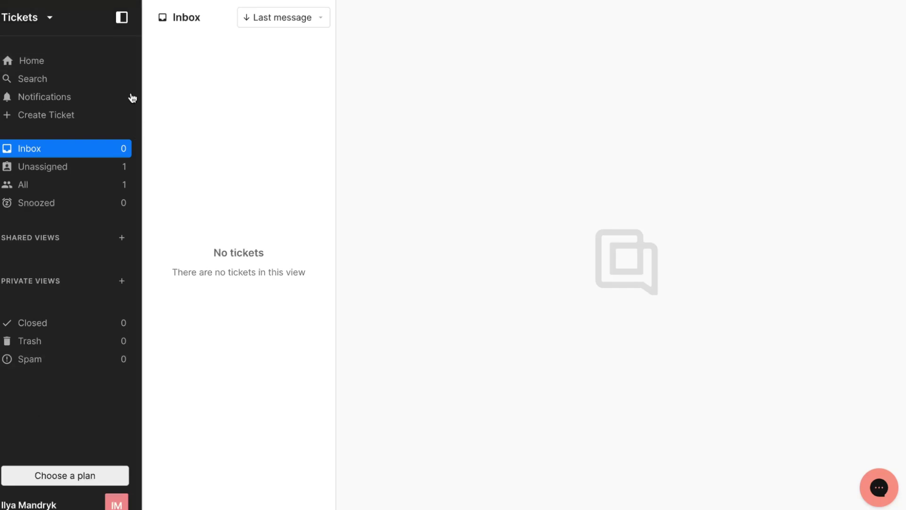
- Show the Home setup page and highlight the intro and AI-automation lines of its text
{"action": "left_click", "coordinate": [56, 63]}
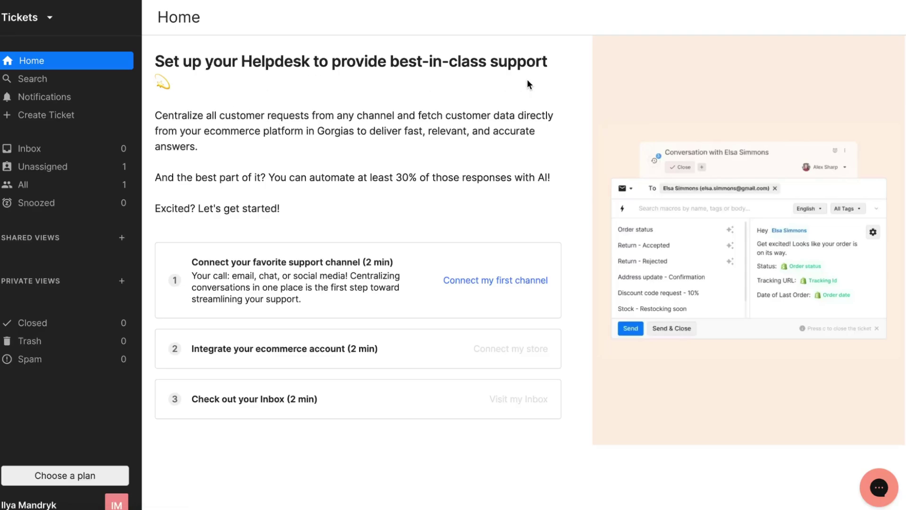
{"action": "left_click_drag", "start_coordinate": [148, 117], "coordinate": [465, 133]}
{"action": "left_click_drag", "start_coordinate": [161, 177], "coordinate": [564, 184]}
{"action": "left_click", "coordinate": [318, 143]}
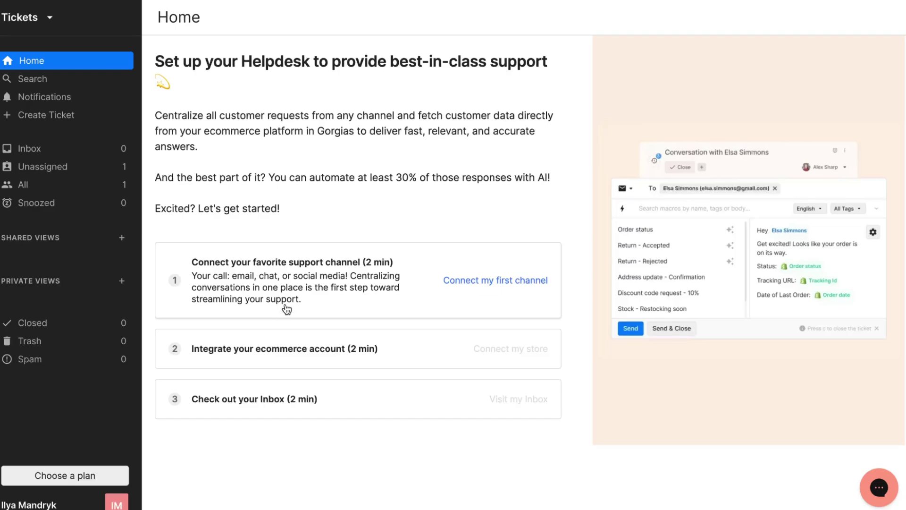
- Open global search and filter it to Tickets, then to Customers
{"action": "left_click", "coordinate": [58, 84]}
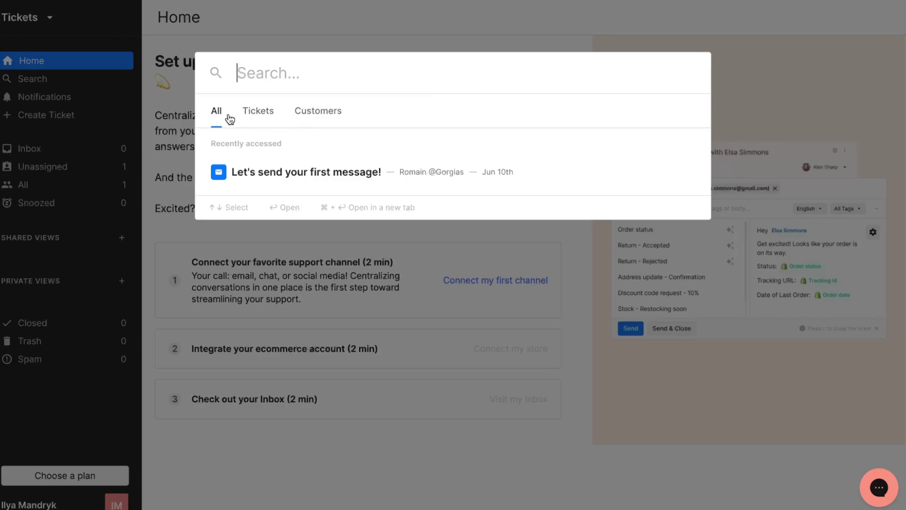
{"action": "left_click", "coordinate": [253, 113]}
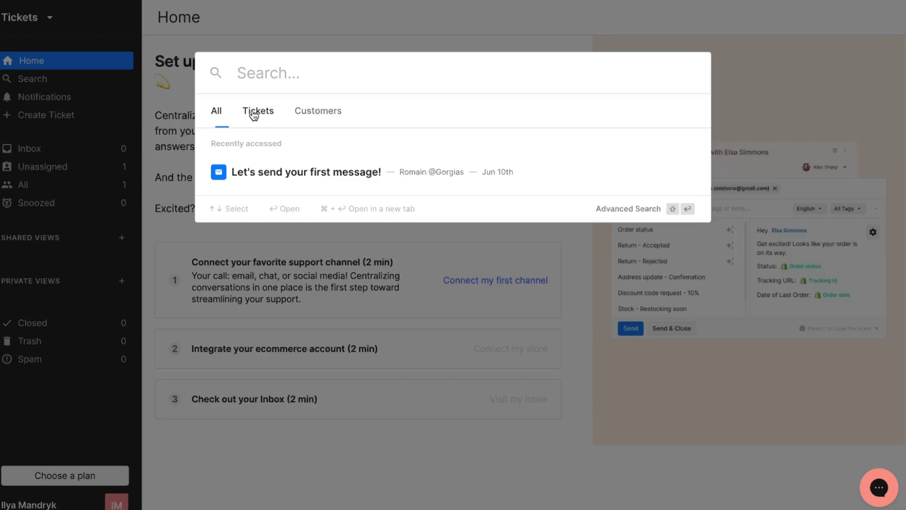
{"action": "left_click", "coordinate": [339, 114]}
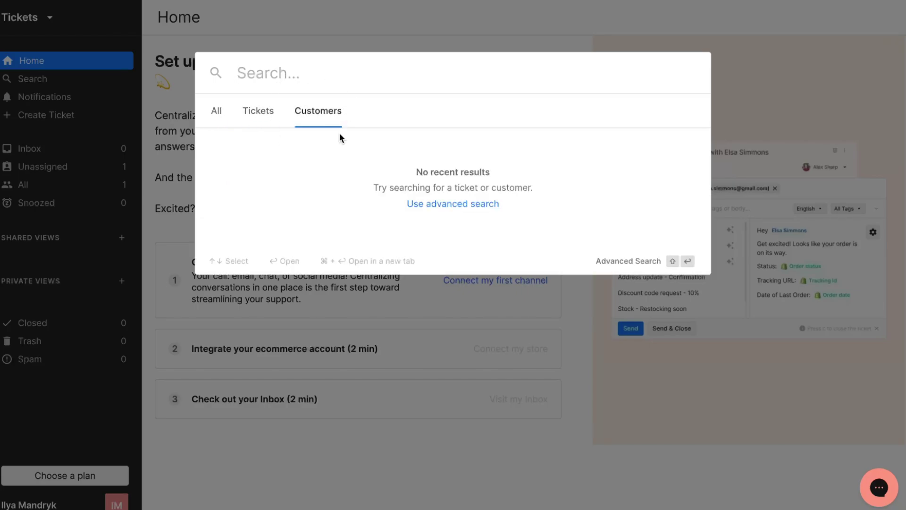
- Close the search and open the empty notifications list
{"action": "left_click", "coordinate": [517, 340]}
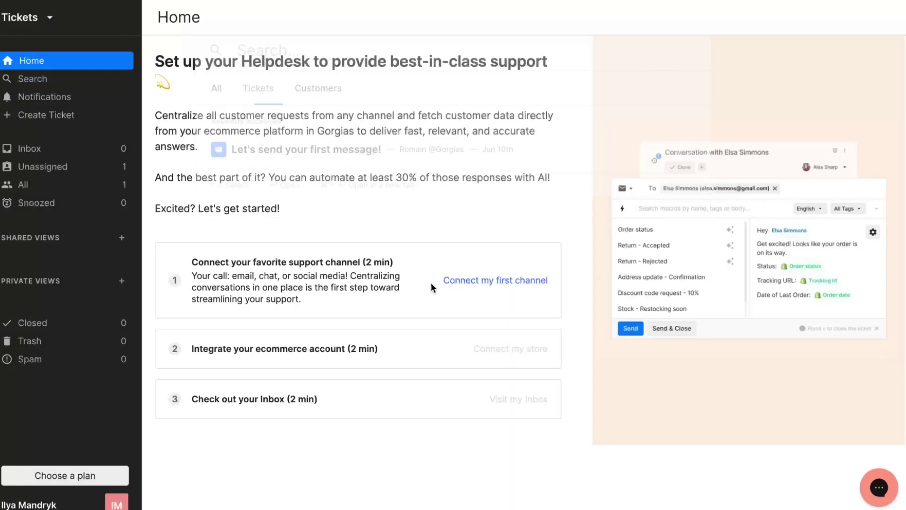
{"action": "left_click", "coordinate": [45, 99]}
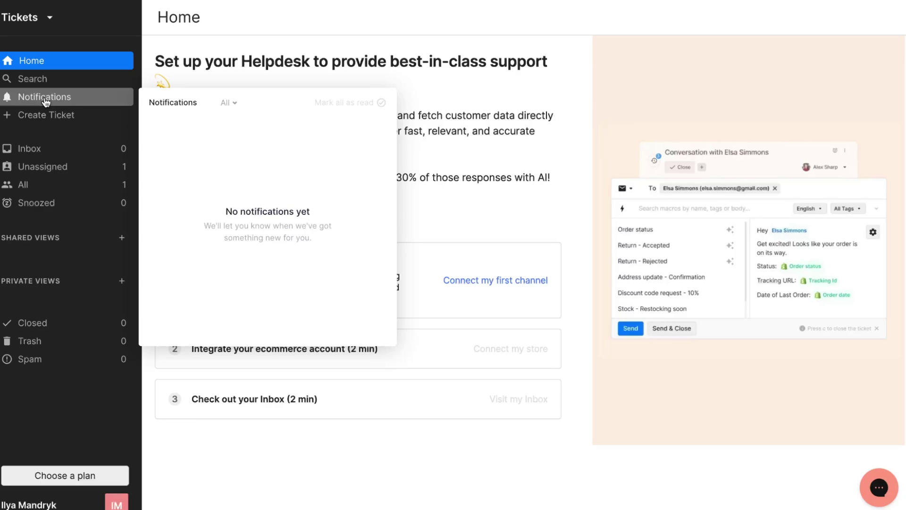
{"action": "left_click", "coordinate": [72, 130]}
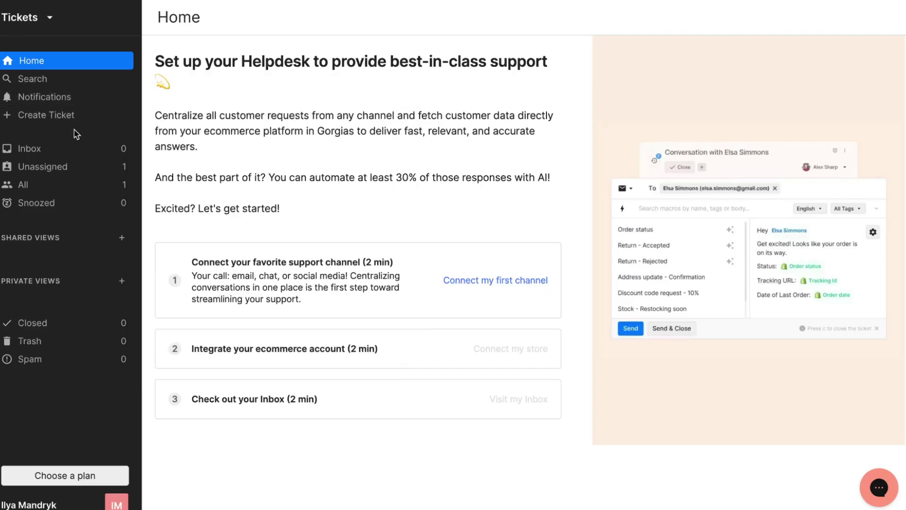
{"action": "left_click", "coordinate": [67, 124]}
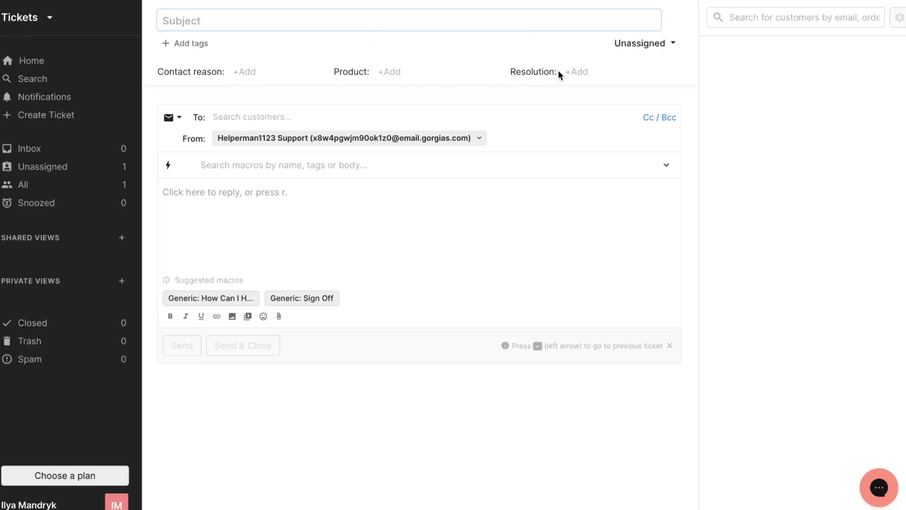
{"action": "left_click", "coordinate": [241, 112]}
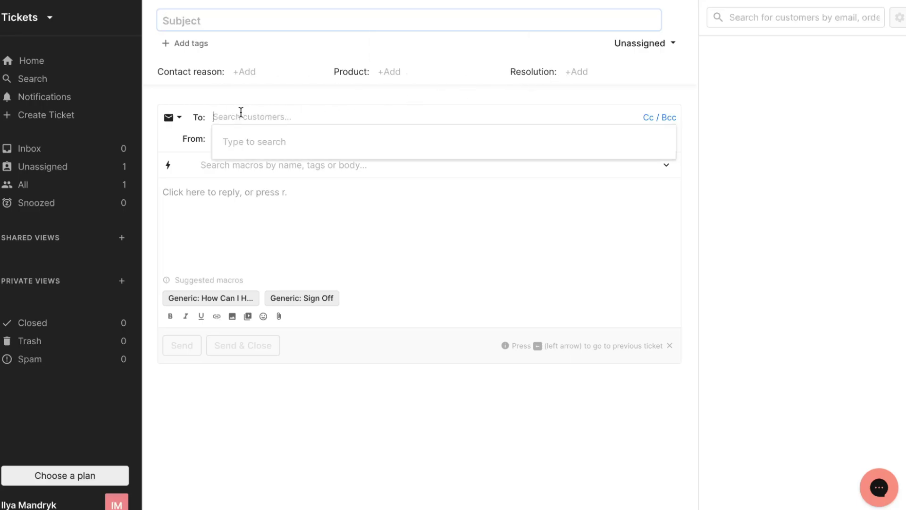
{"action": "left_click", "coordinate": [307, 208]}
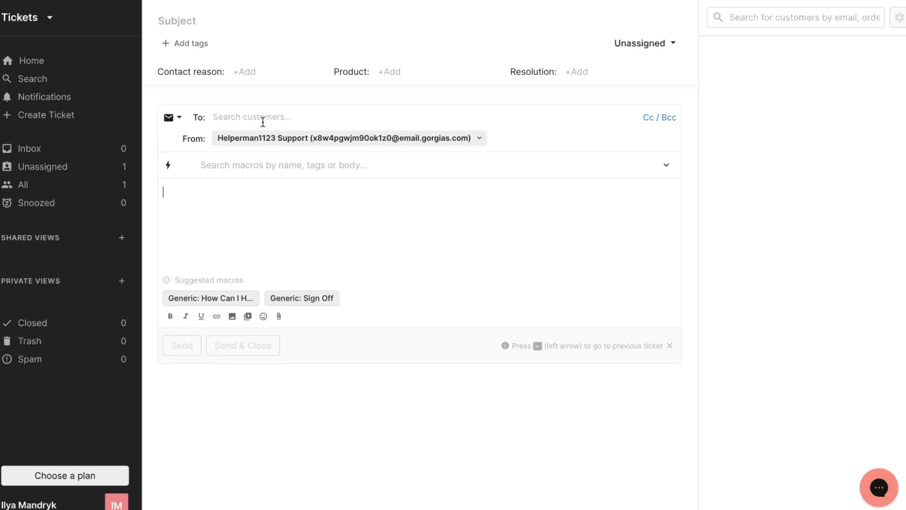
- Show the empty Inbox view and check its sort options, keeping 'Last message' order
{"action": "left_click", "coordinate": [59, 157]}
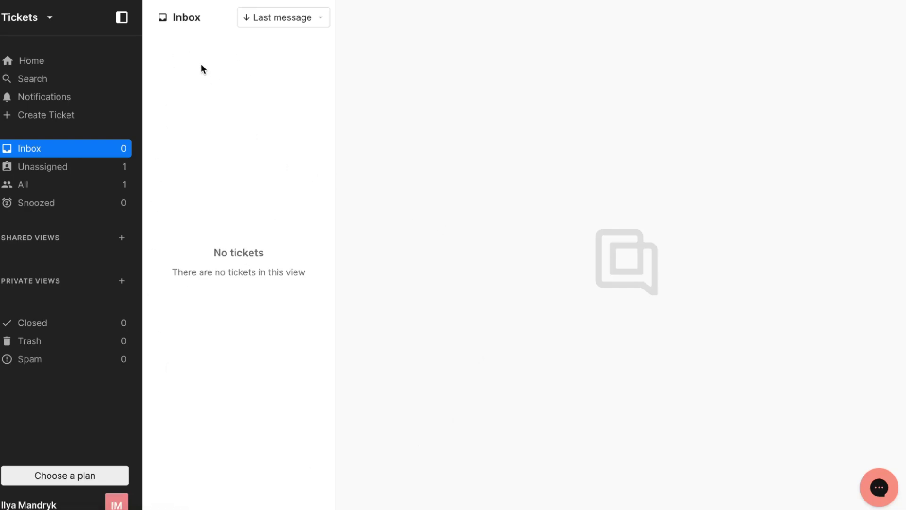
{"action": "left_click", "coordinate": [280, 18]}
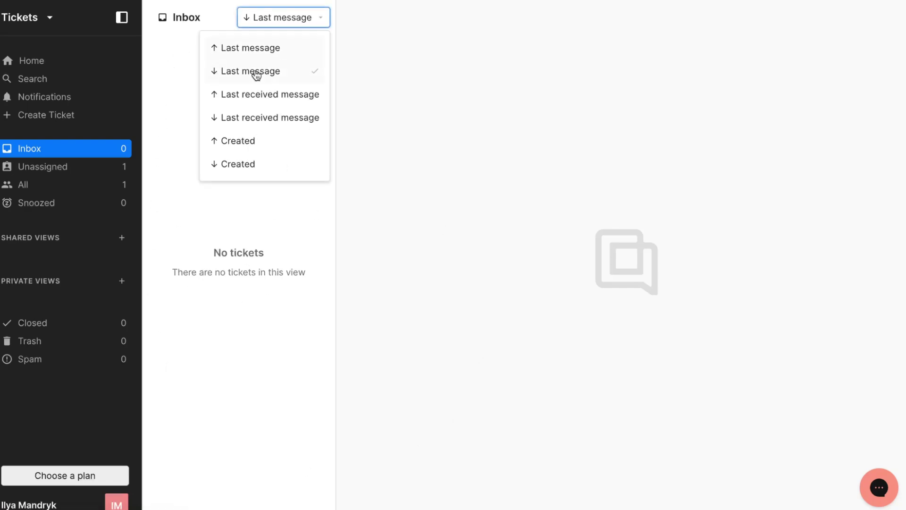
{"action": "left_click", "coordinate": [279, 194]}
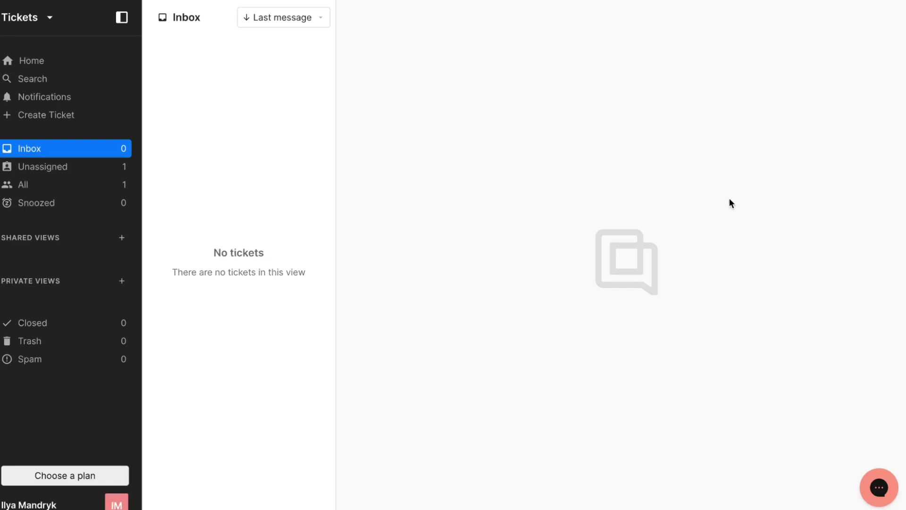
- Open the 'Let's send your first message!' ticket under Unassigned and focus its reply box
{"action": "left_click", "coordinate": [45, 171]}
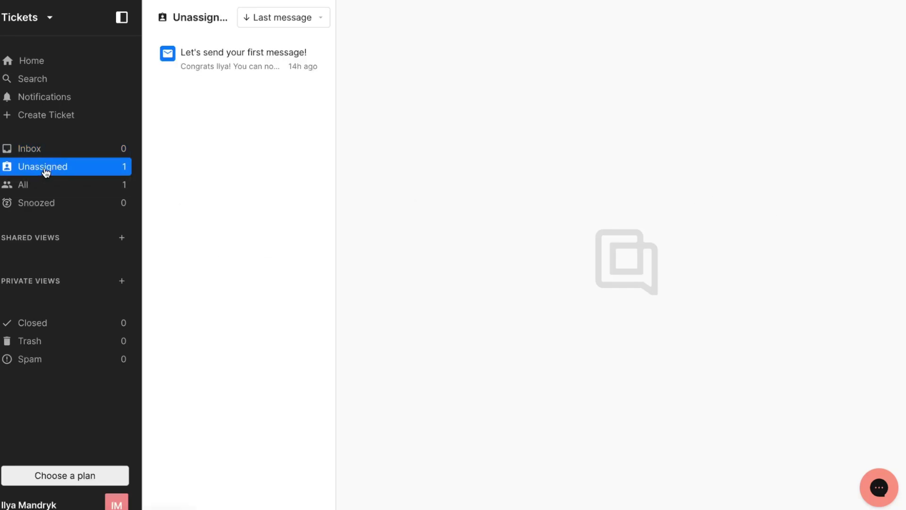
{"action": "left_click", "coordinate": [235, 68]}
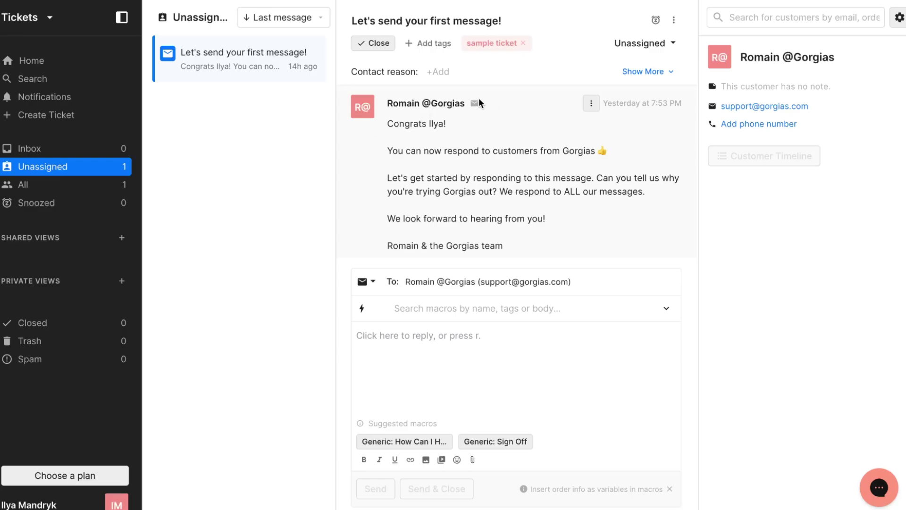
{"action": "mouse_move", "coordinate": [474, 103]}
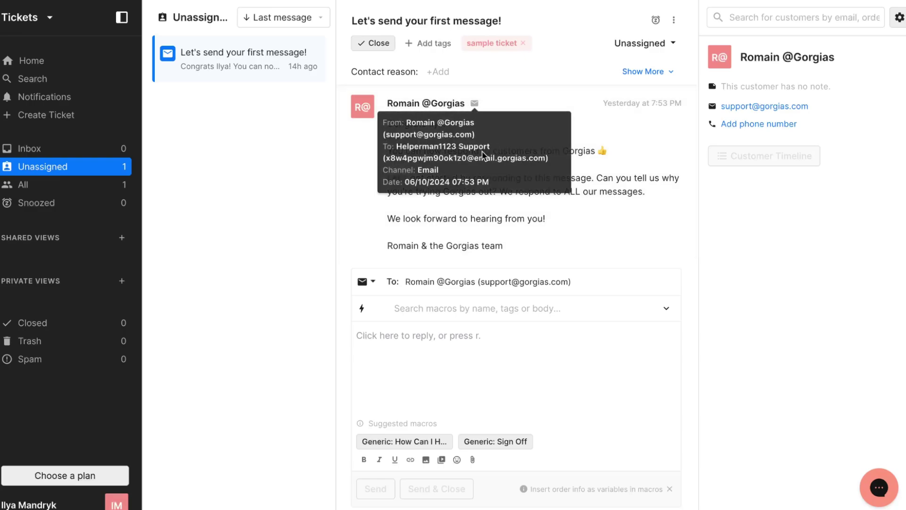
{"action": "left_click", "coordinate": [483, 403]}
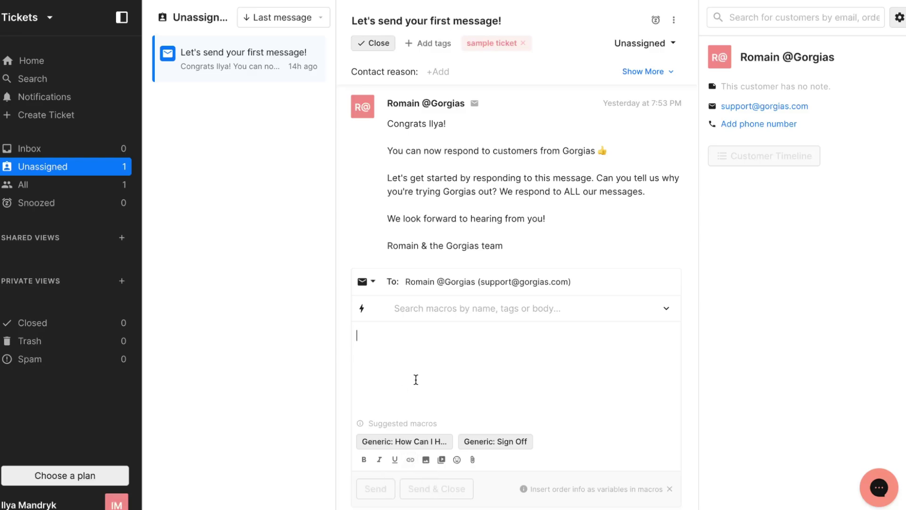
- Browse the All, Snoozed and Closed ticket views, ending on the empty Trash view
{"action": "left_click", "coordinate": [67, 186]}
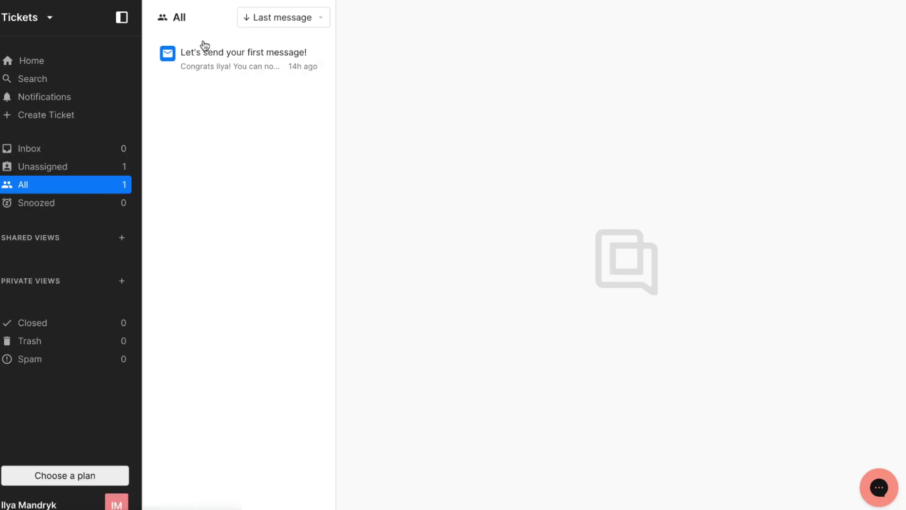
{"action": "left_click", "coordinate": [53, 206]}
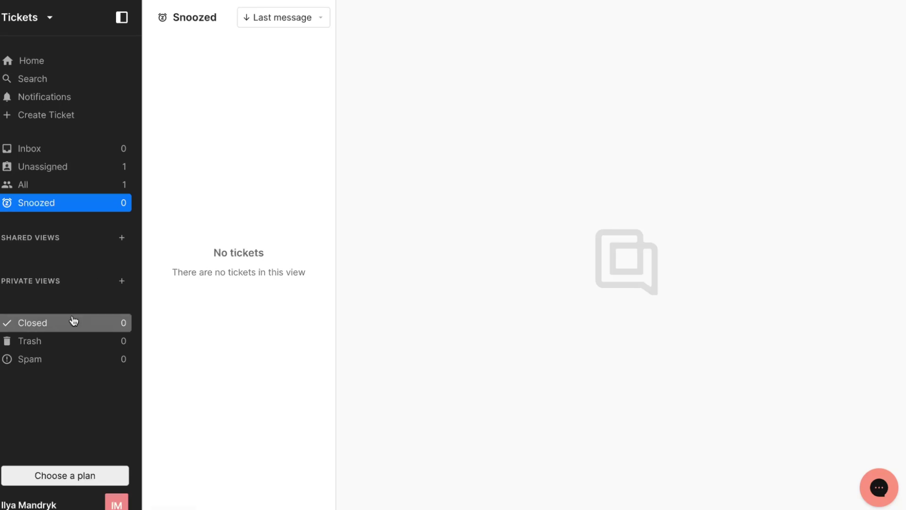
{"action": "left_click", "coordinate": [48, 330]}
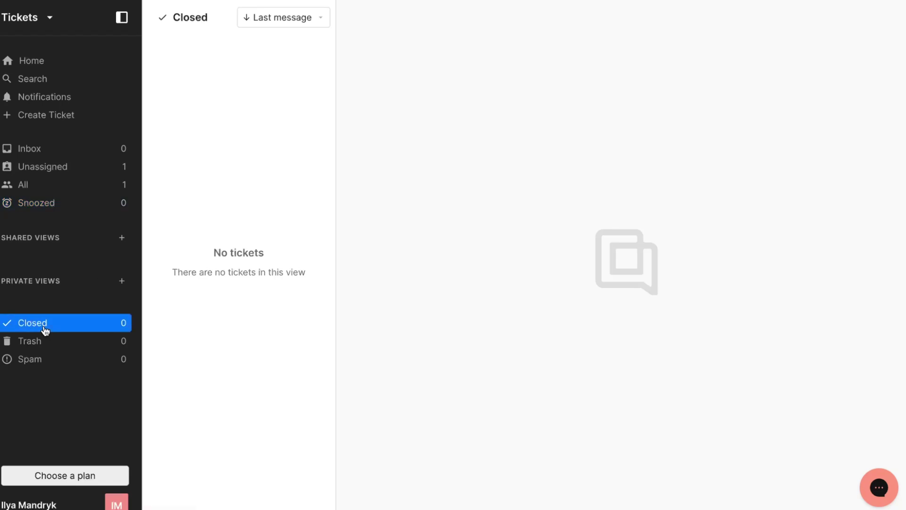
{"action": "left_click", "coordinate": [56, 348]}
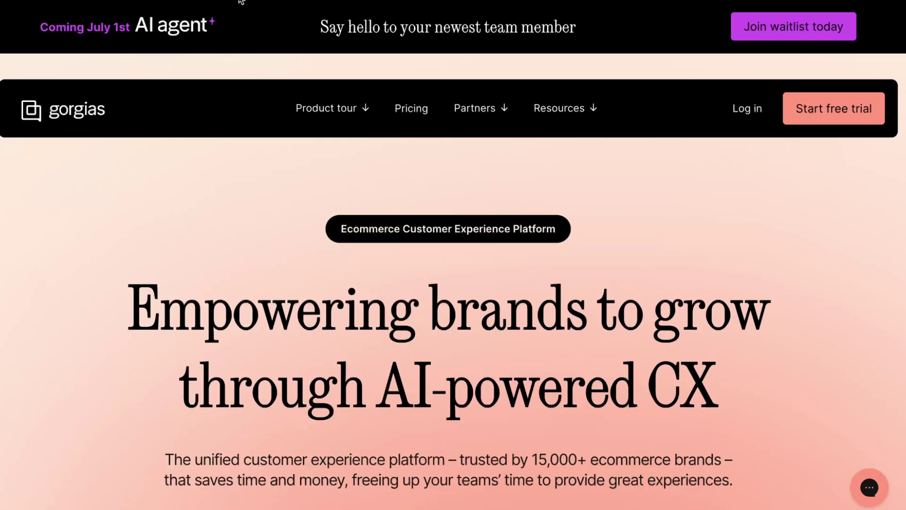
{"action": "mouse_move", "coordinate": [342, 108]}
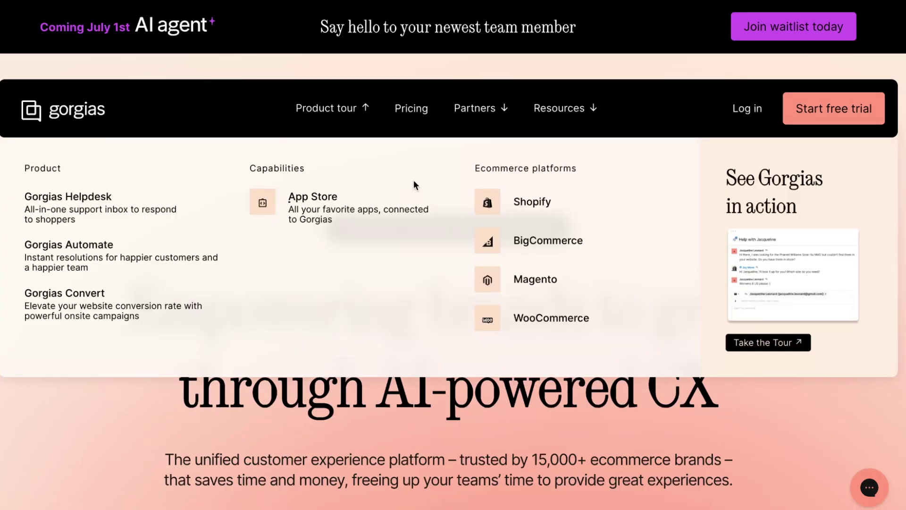
{"action": "mouse_move", "coordinate": [590, 109]}
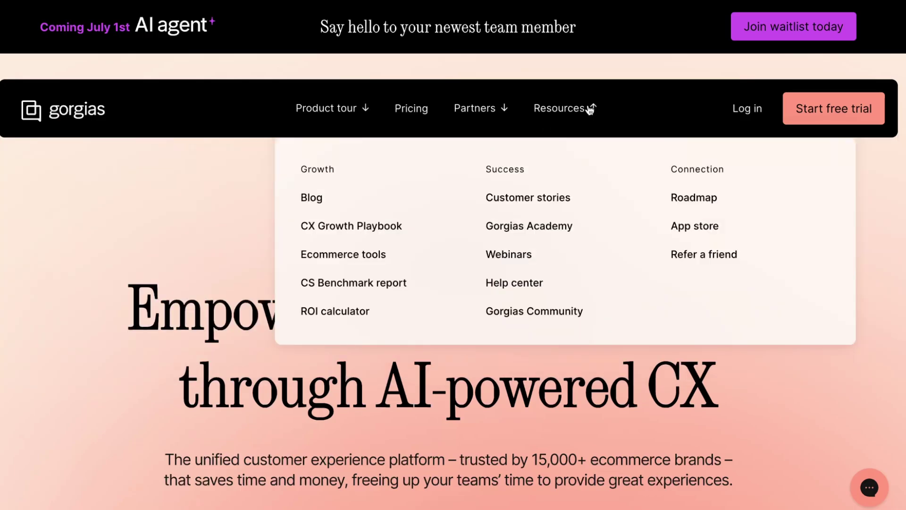
{"action": "mouse_move", "coordinate": [299, 108]}
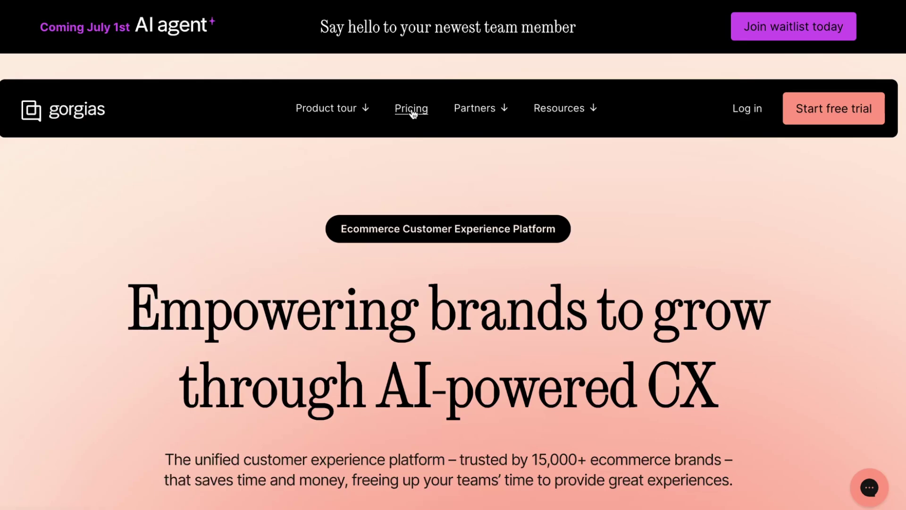
- Go to Pricing and slide the ticket volume to 200, giving Basic at $60/mo
{"action": "left_click", "coordinate": [411, 109]}
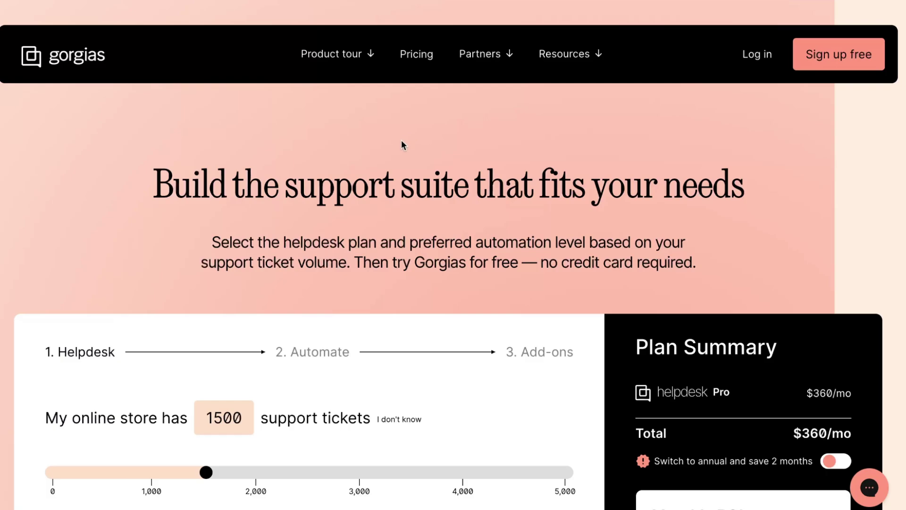
{"action": "scroll", "coordinate": [401, 184], "scroll_direction": "down", "scroll_amount": 3}
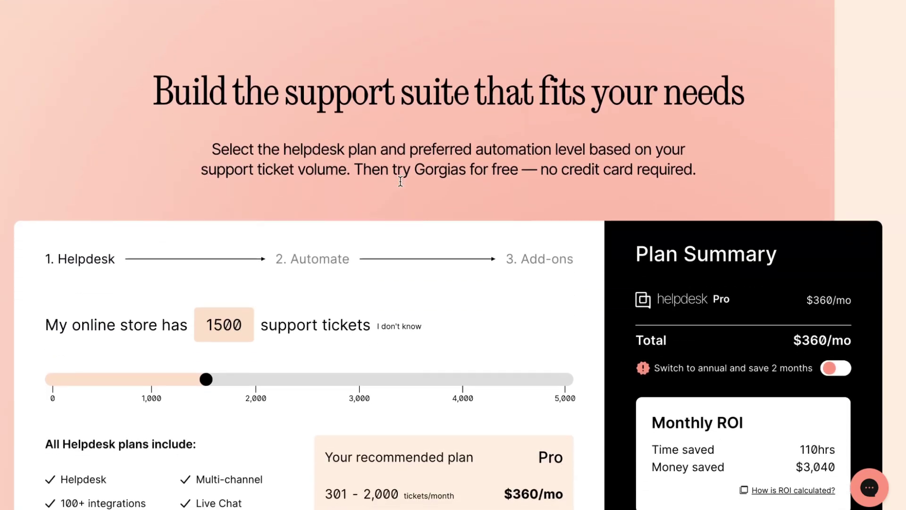
{"action": "scroll", "coordinate": [401, 185], "scroll_direction": "down", "scroll_amount": 2}
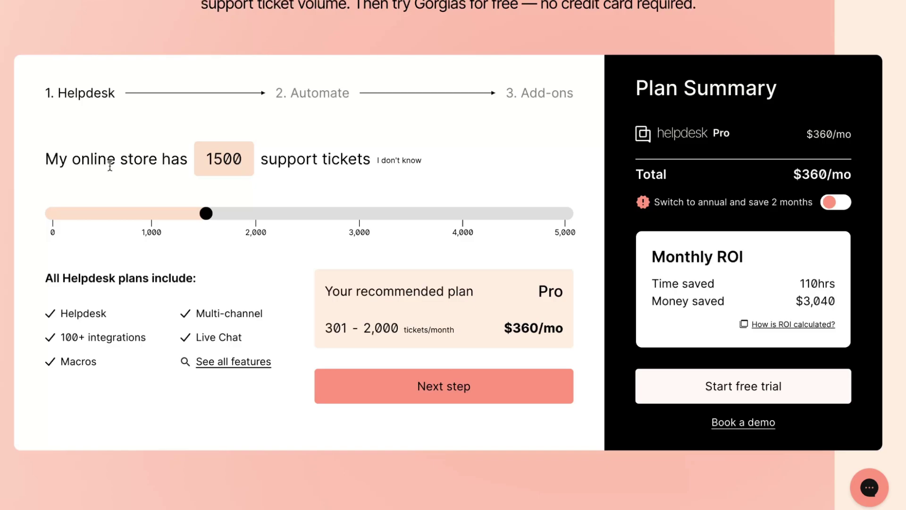
{"action": "left_click_drag", "start_coordinate": [206, 213], "coordinate": [73, 221]}
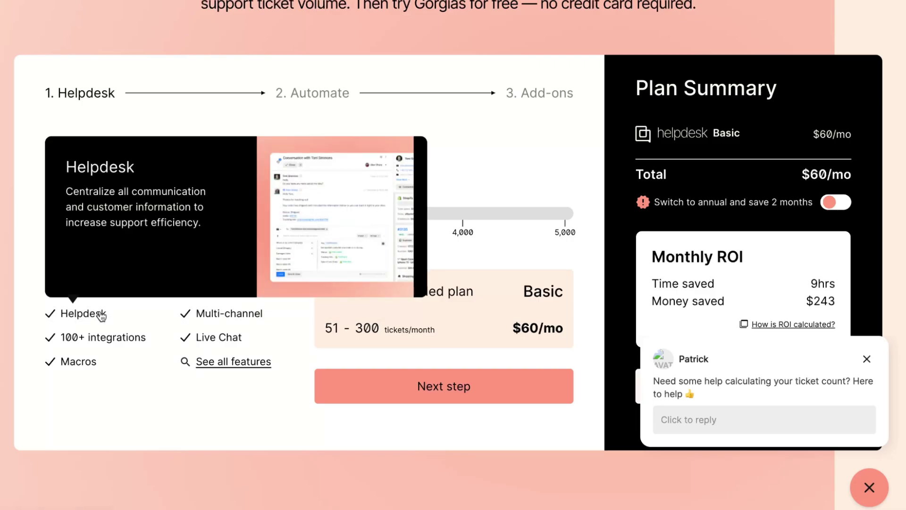
{"action": "mouse_move", "coordinate": [91, 341]}
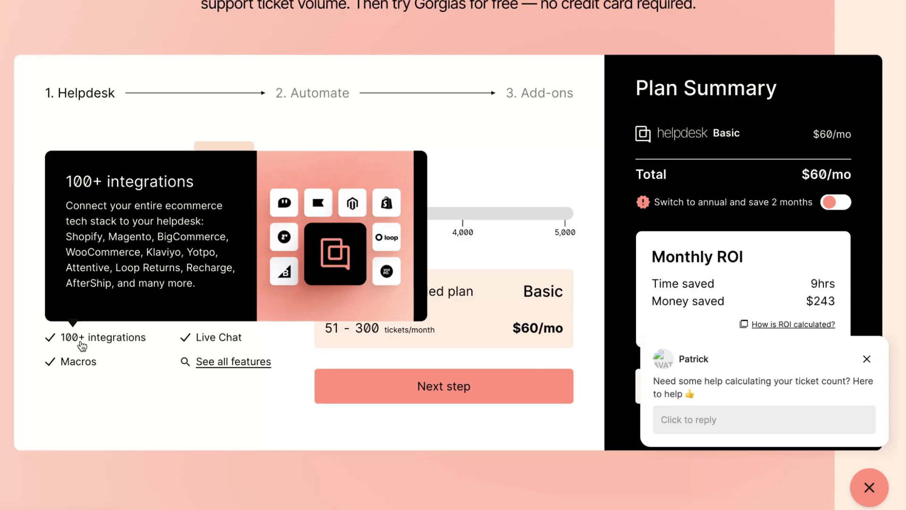
{"action": "mouse_move", "coordinate": [78, 361]}
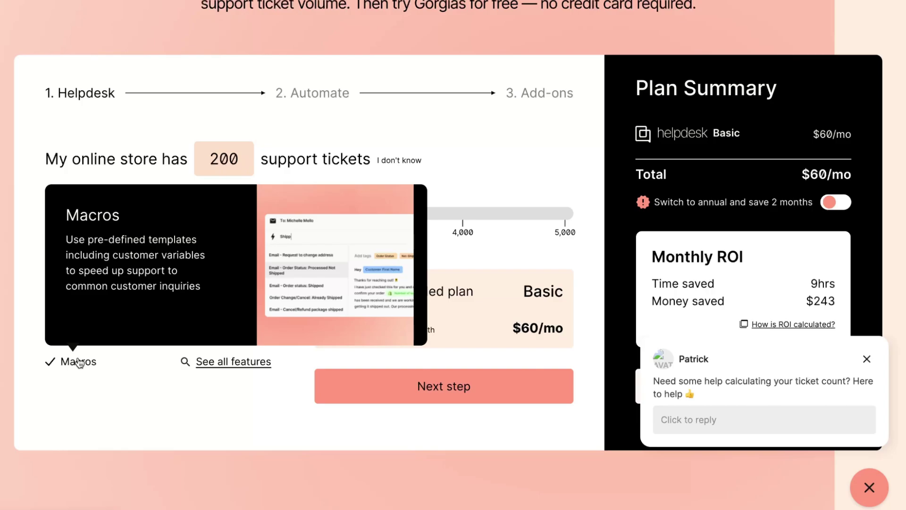
{"action": "mouse_move", "coordinate": [231, 315]}
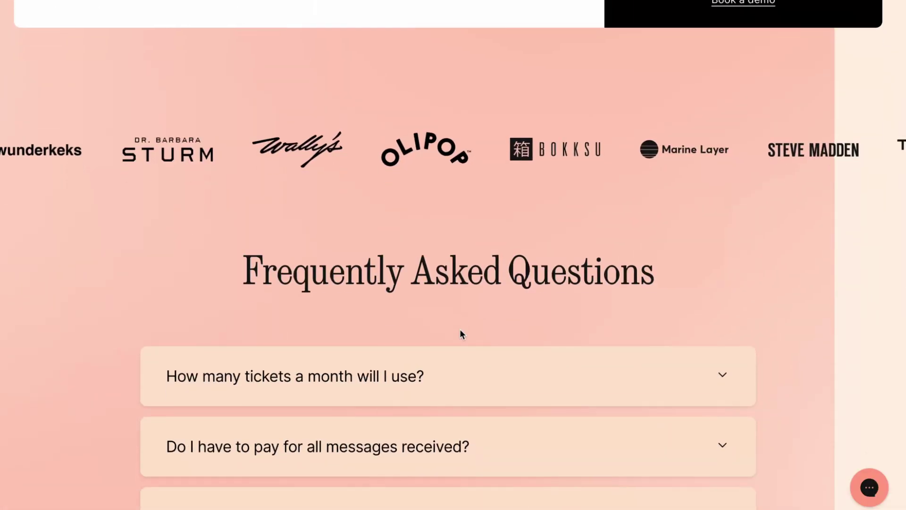
{"action": "scroll", "coordinate": [460, 332], "scroll_direction": "down", "scroll_amount": 10}
- Dismiss the chat popup and switch to annual billing, lowering Basic to $50/mo
{"action": "scroll", "coordinate": [461, 333], "scroll_direction": "up", "scroll_amount": 1}
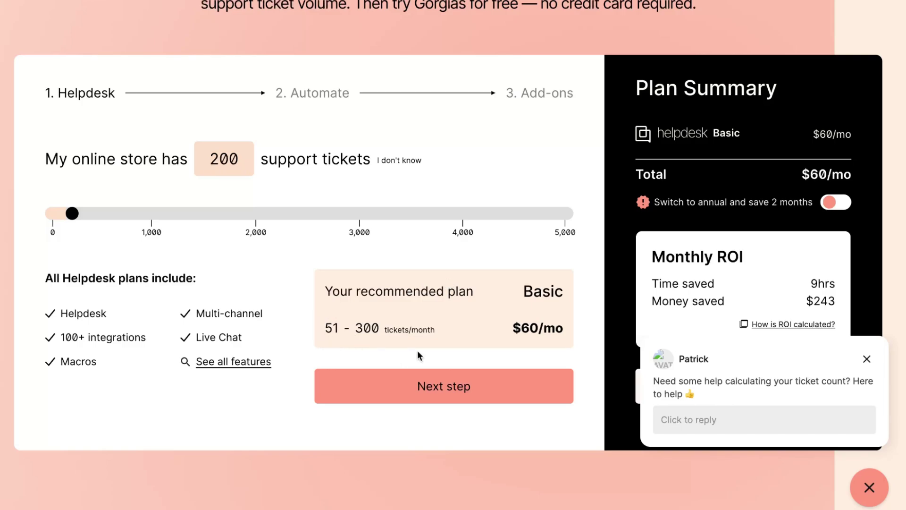
{"action": "left_click", "coordinate": [866, 359]}
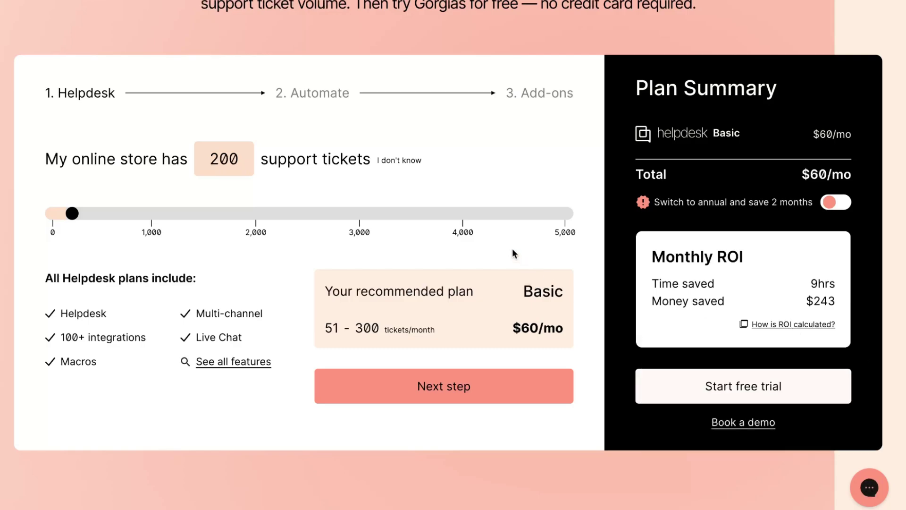
{"action": "left_click", "coordinate": [842, 203]}
{"action": "left_click", "coordinate": [841, 205]}
{"action": "left_click", "coordinate": [840, 206]}
- Review the Plan Summary showing monthly ROI of 9hrs and $243 saved
{"action": "scroll", "coordinate": [608, 194], "scroll_direction": "down", "scroll_amount": 8}
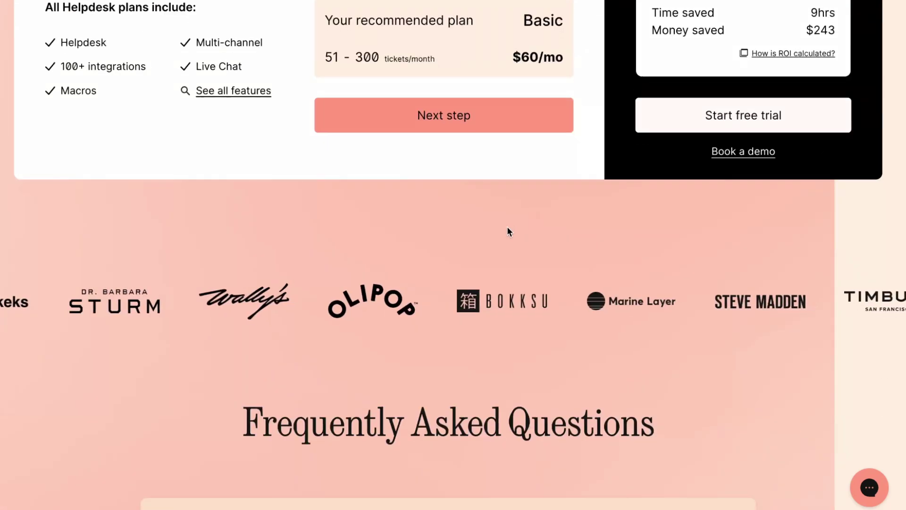
{"action": "scroll", "coordinate": [503, 227], "scroll_direction": "down", "scroll_amount": 15}
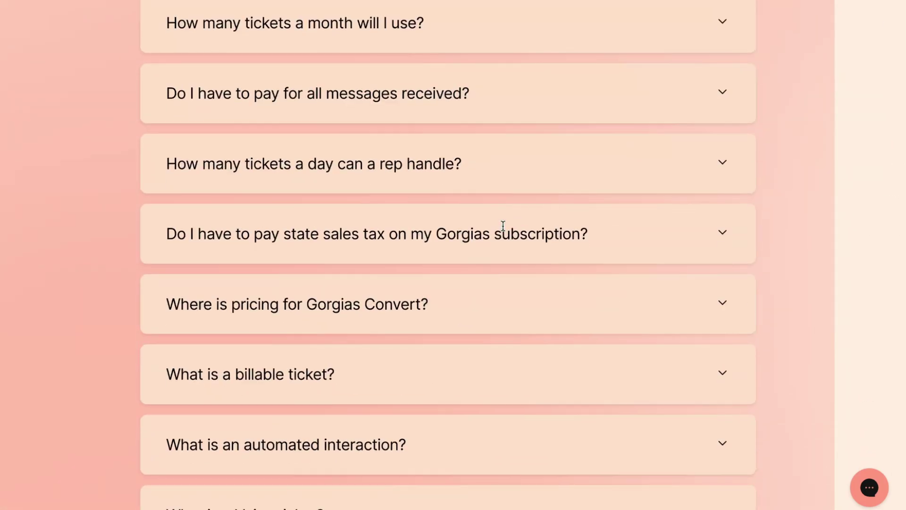
{"action": "scroll", "coordinate": [503, 226], "scroll_direction": "down", "scroll_amount": 17}
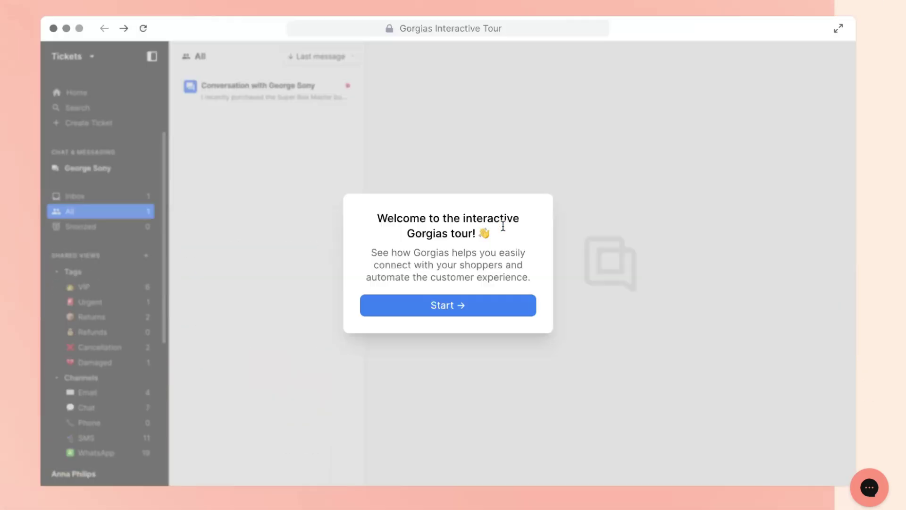
{"action": "scroll", "coordinate": [502, 226], "scroll_direction": "down", "scroll_amount": 6}
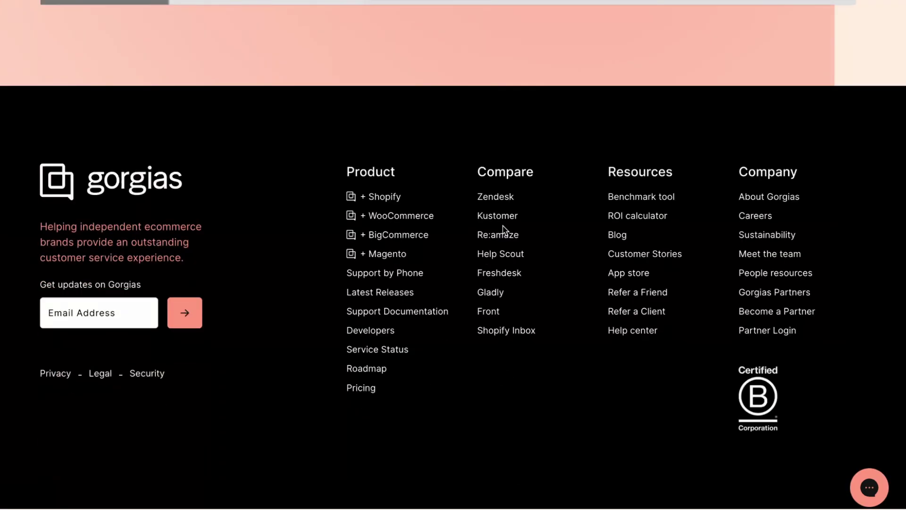
{"action": "scroll", "coordinate": [503, 226], "scroll_direction": "up", "scroll_amount": 20}
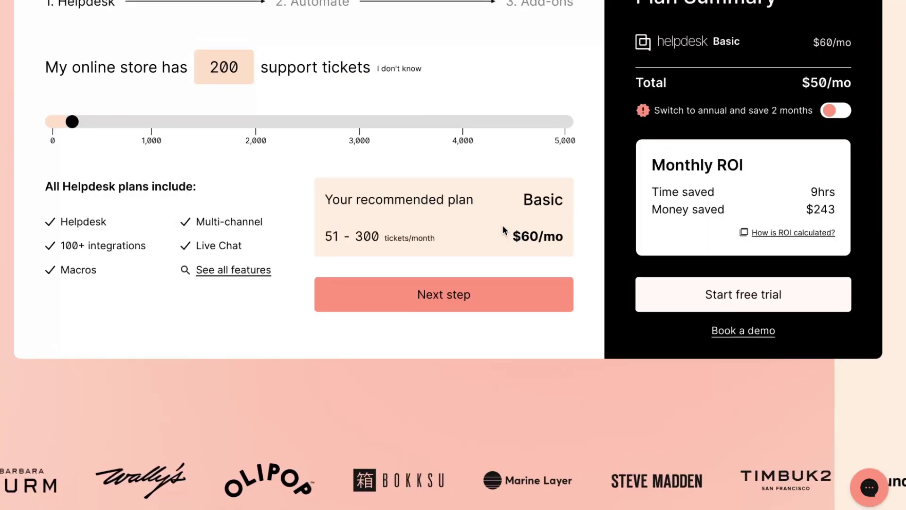